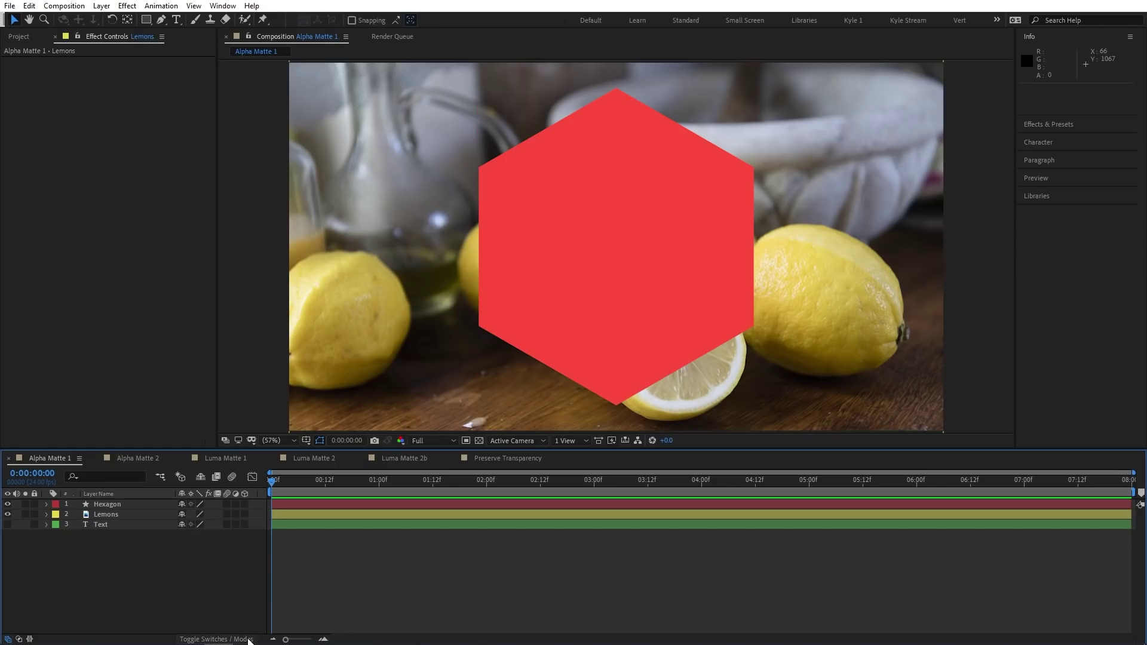
# Step: Show the Mode and Track Matte columns beside the layer switches via the header's Columns > Modes option
pyautogui.click(250, 640)
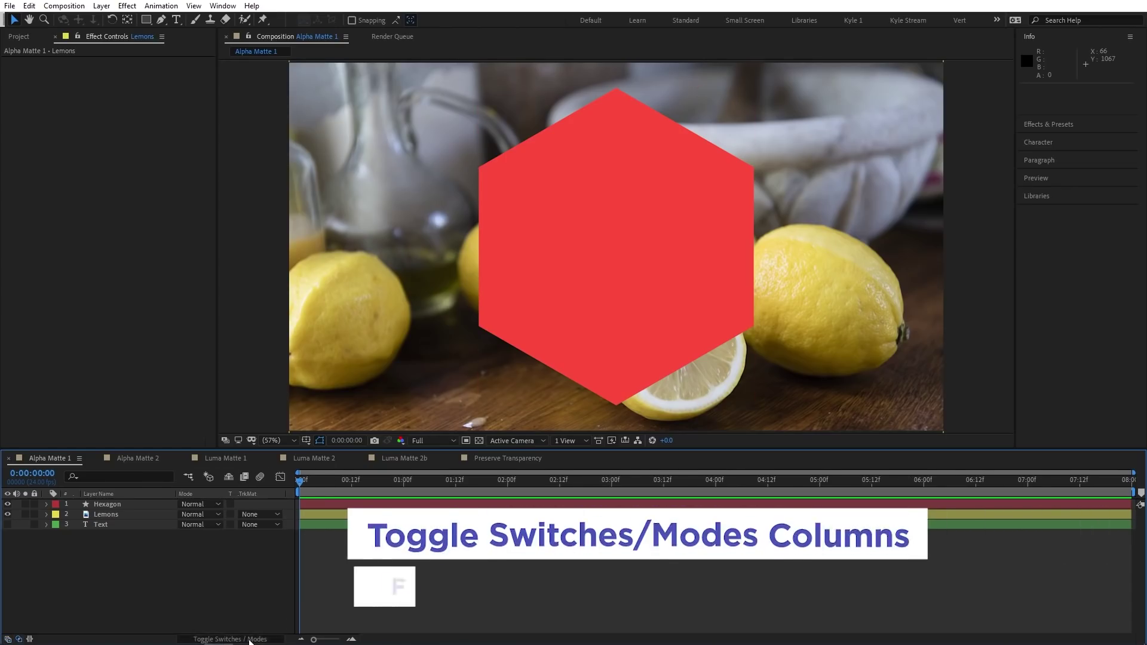
pyautogui.press('F4')
pyautogui.press('F4')
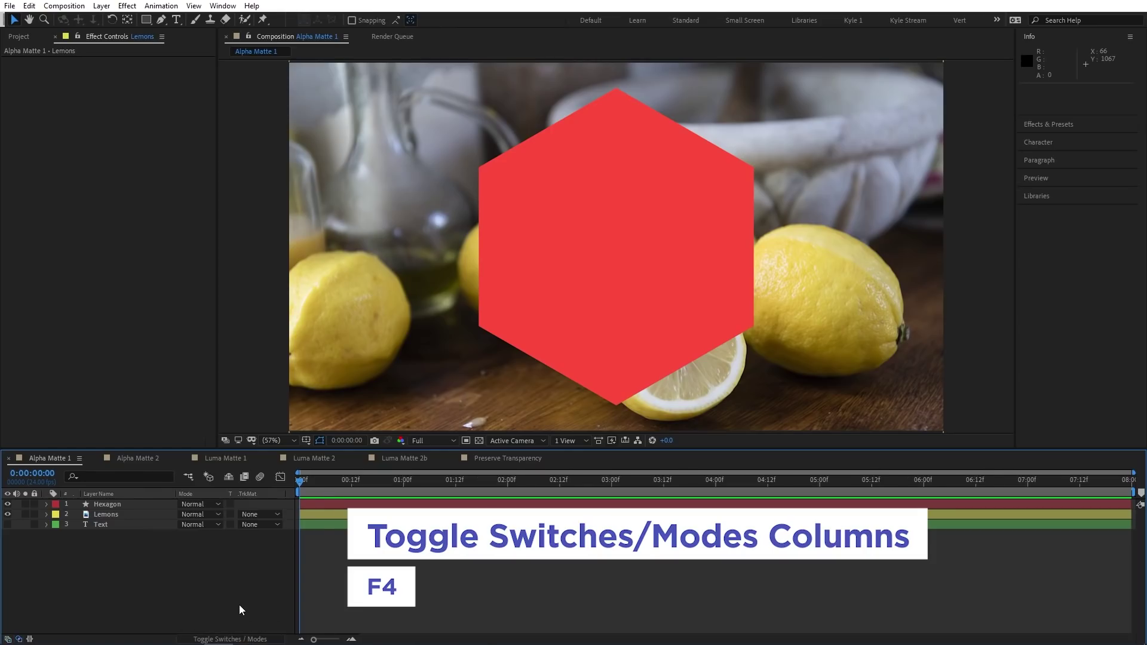
pyautogui.press('F4')
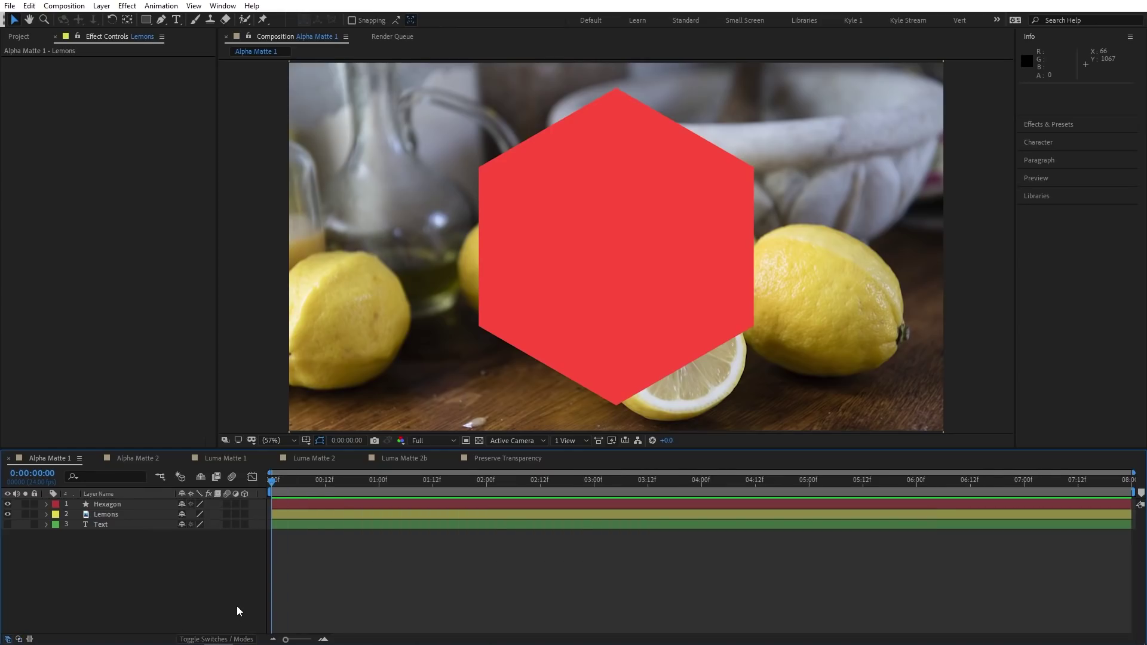
pyautogui.click(20, 640)
pyautogui.click(20, 640)
pyautogui.rightClick(163, 497)
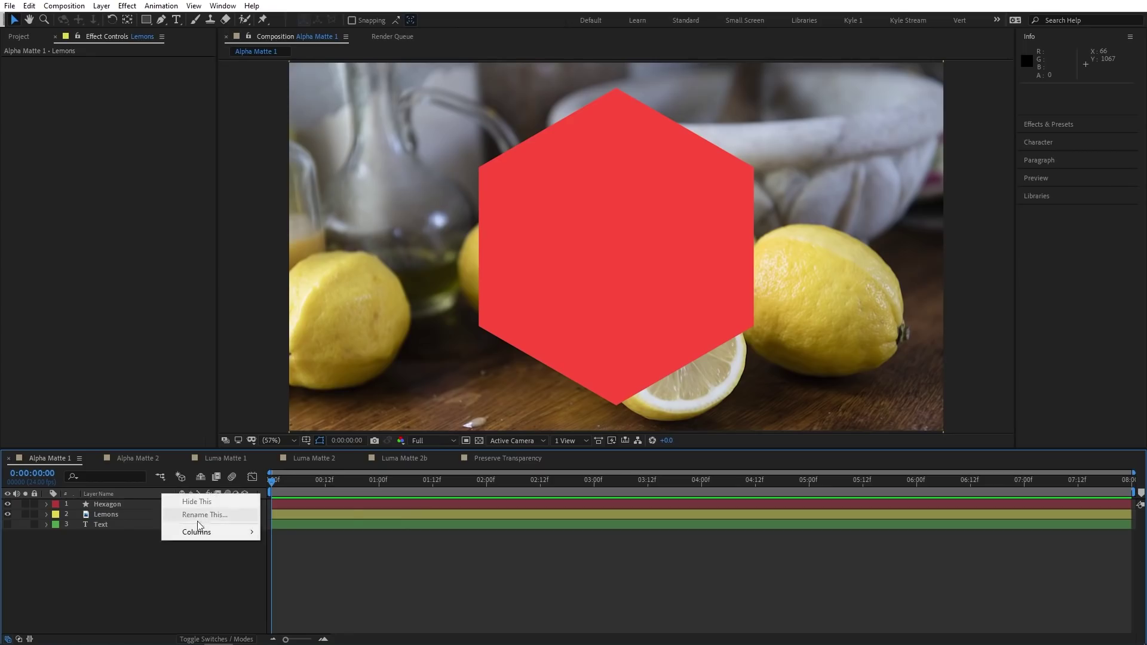
pyautogui.moveTo(219, 534)
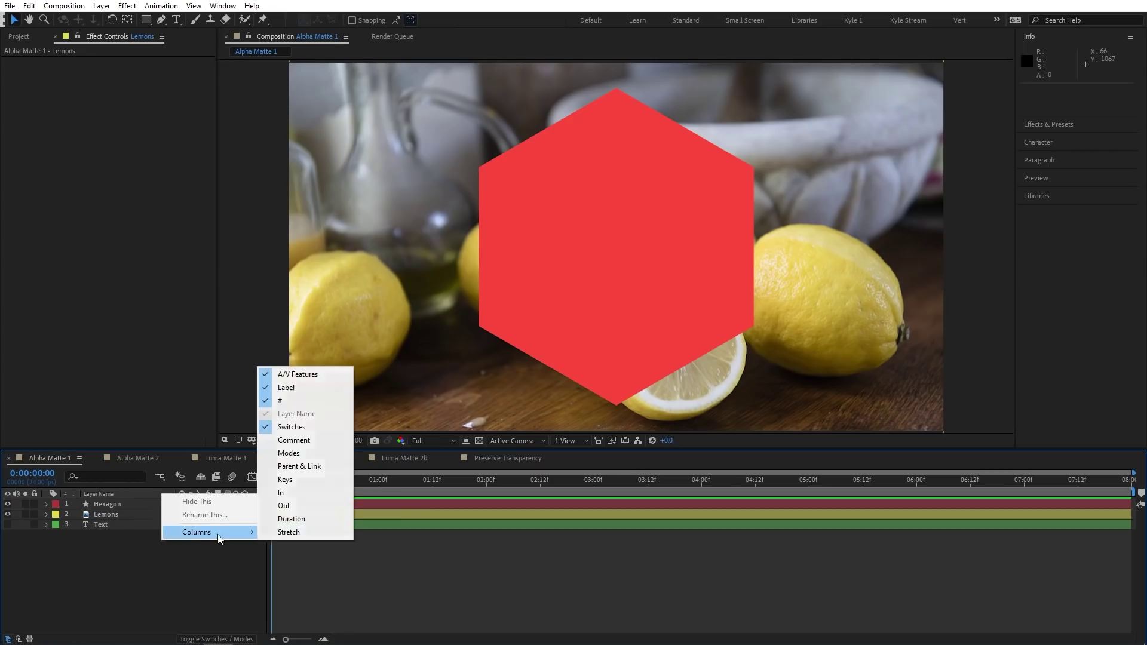
pyautogui.click(329, 457)
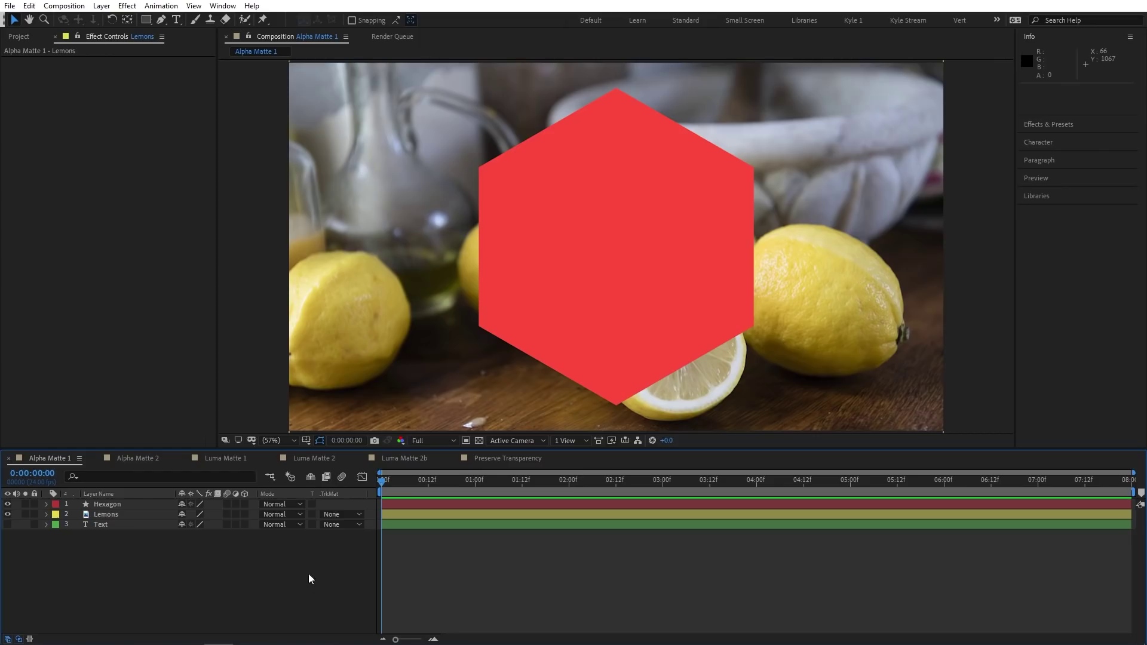
# Step: Set the Lemons layer's track matte to Alpha Matte "Hexagon"
pyautogui.click(150, 515)
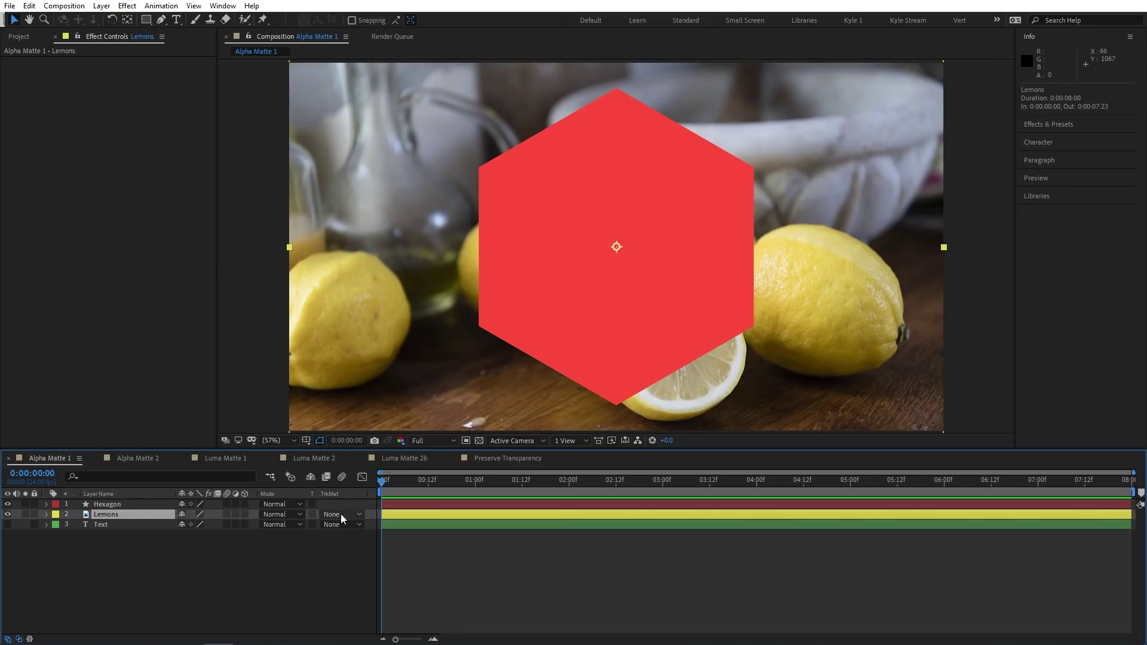
pyautogui.click(357, 516)
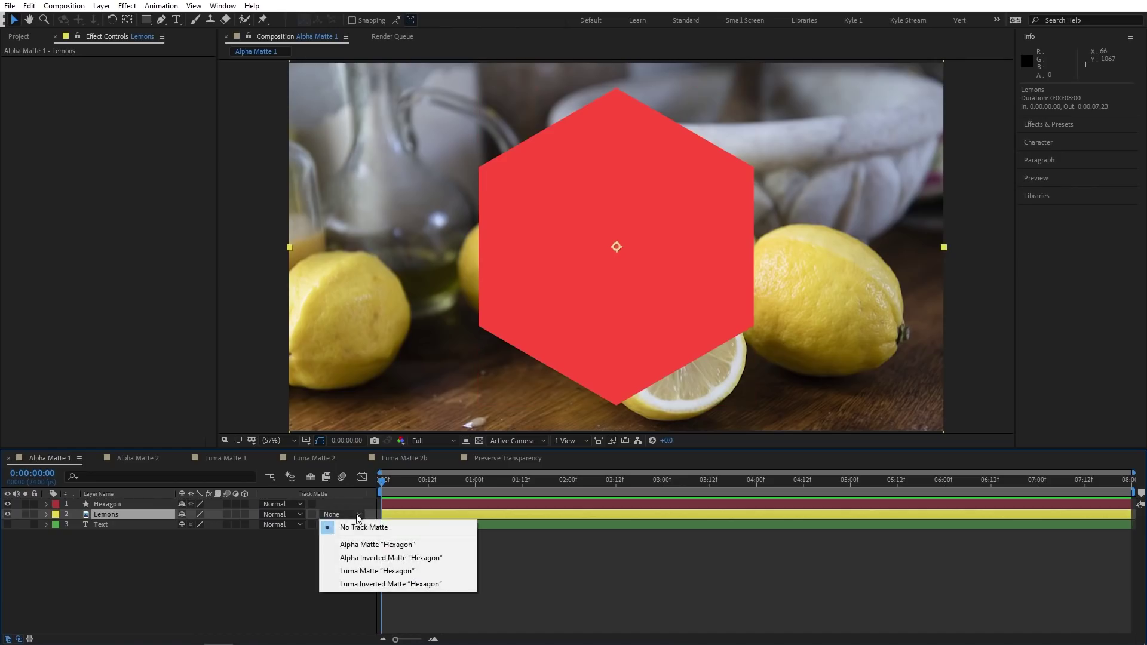
pyautogui.click(453, 546)
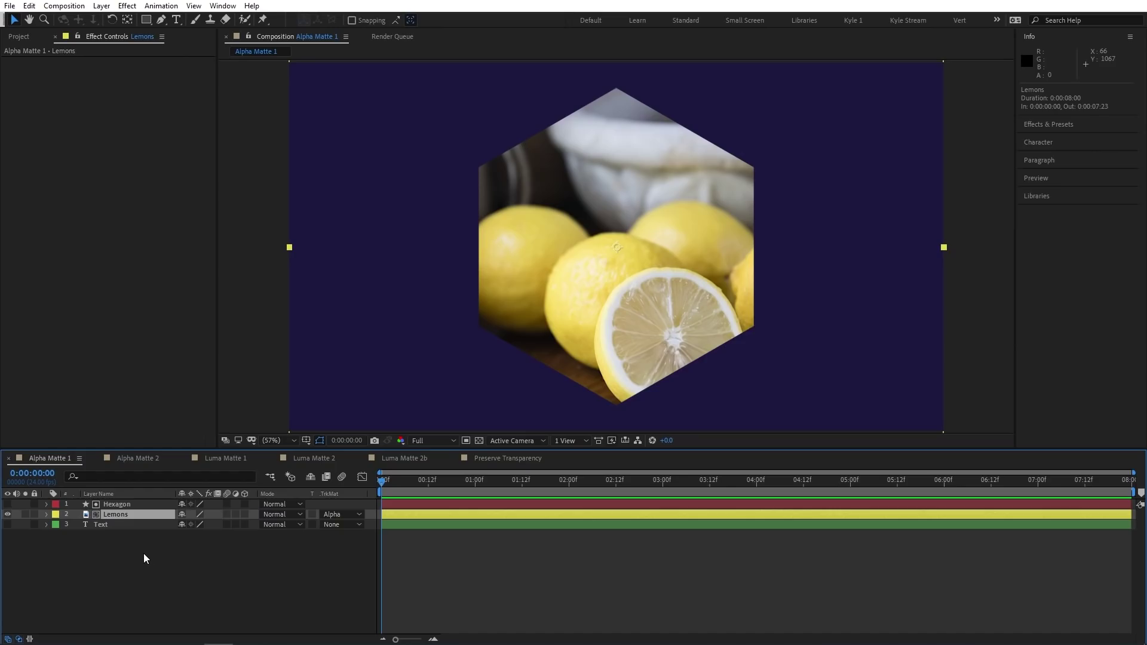
# Step: Turn on the transparency checkerboard grid in the composition viewer
pyautogui.click(479, 441)
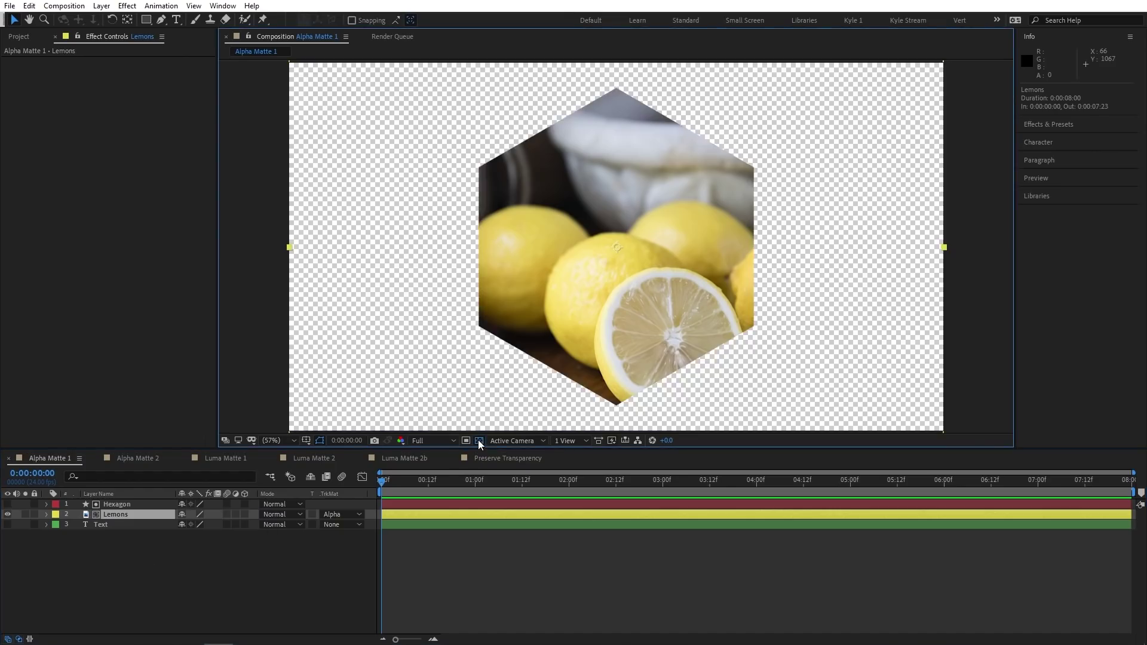
pyautogui.click(479, 441)
pyautogui.click(479, 441)
# Step: Set Lemons to Alpha Inverted Matte and move the Text layer directly above Lemons
pyautogui.click(342, 514)
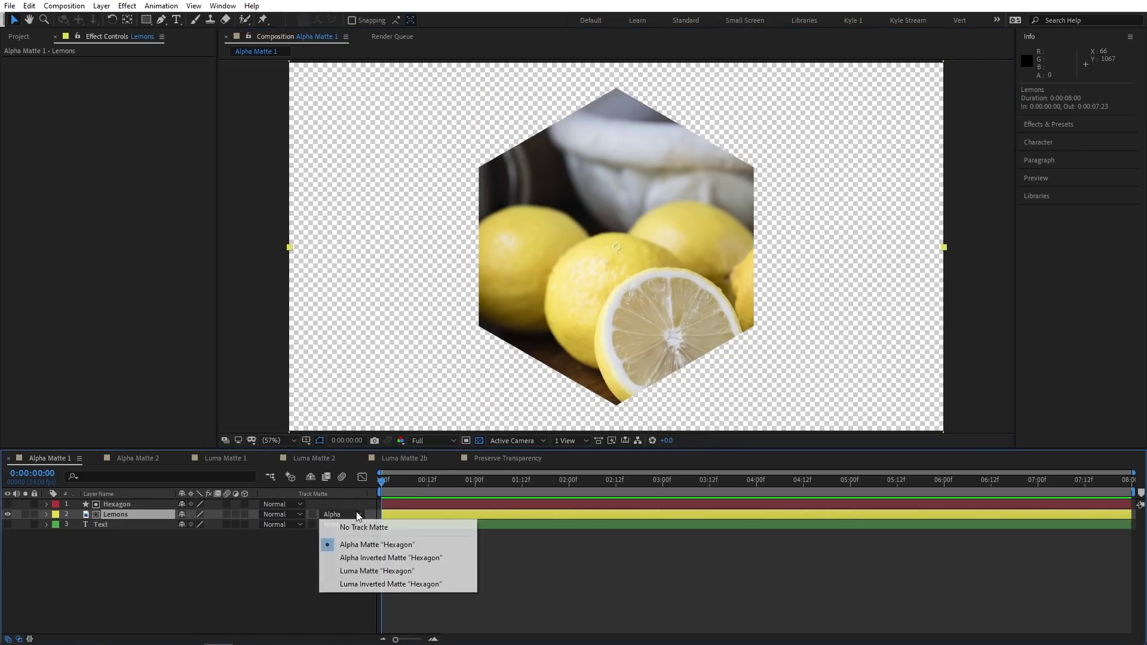
pyautogui.click(457, 561)
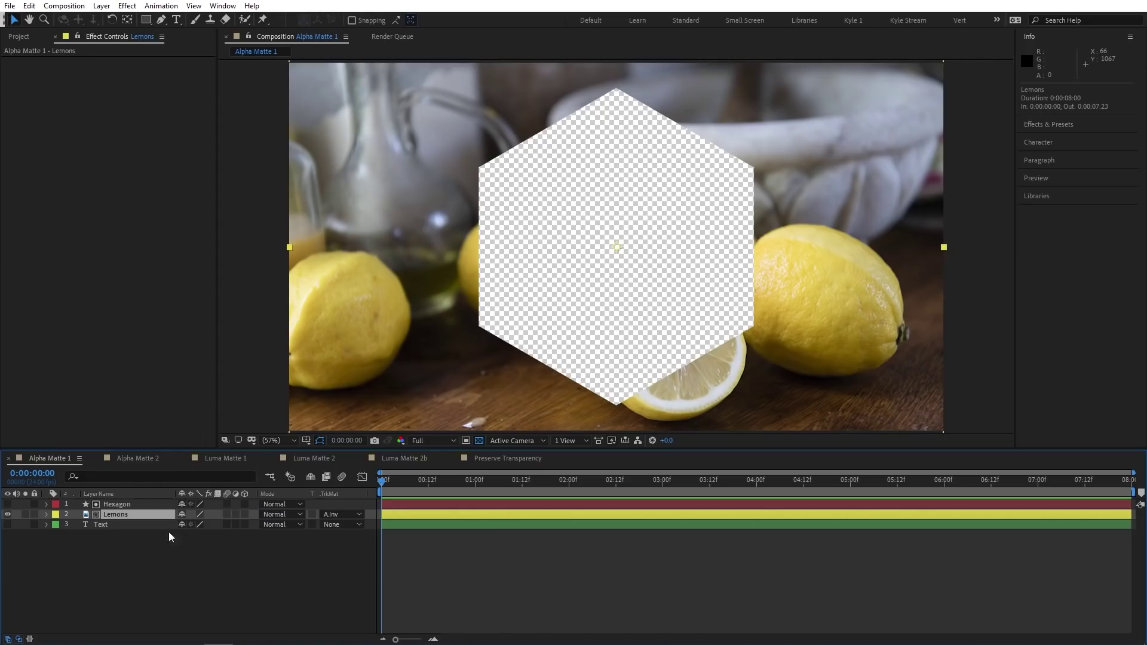
pyautogui.moveTo(129, 525); pyautogui.dragTo(131, 518)
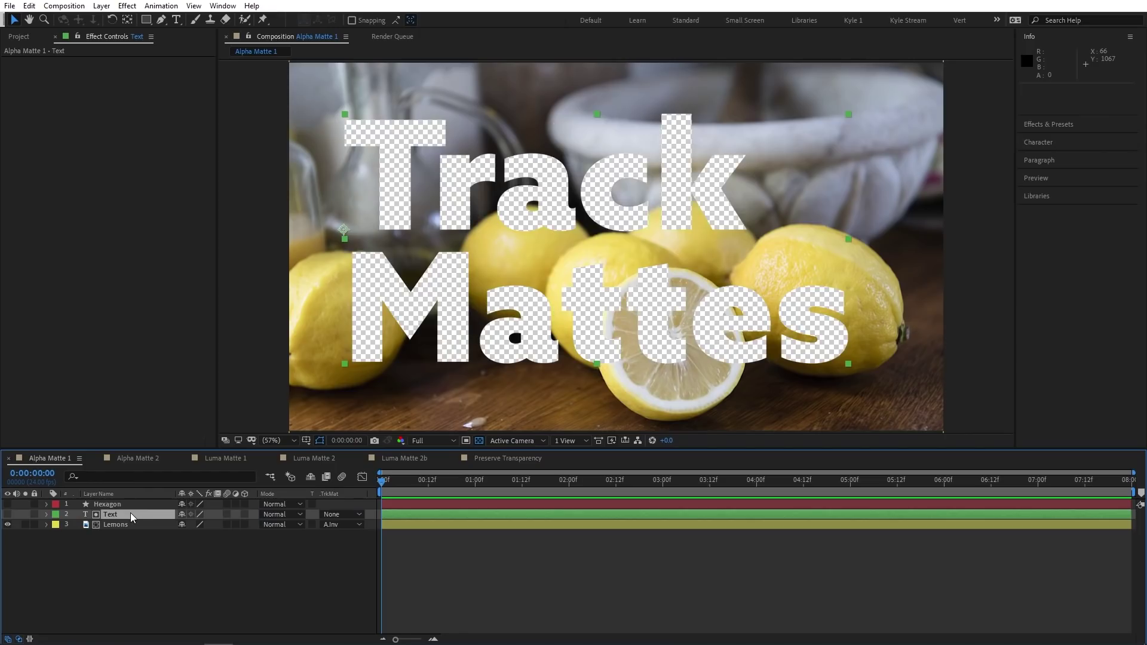
# Step: Toggle the transparency grid off and on, then preview the Alpha Matte 2 title animation
pyautogui.click(479, 442)
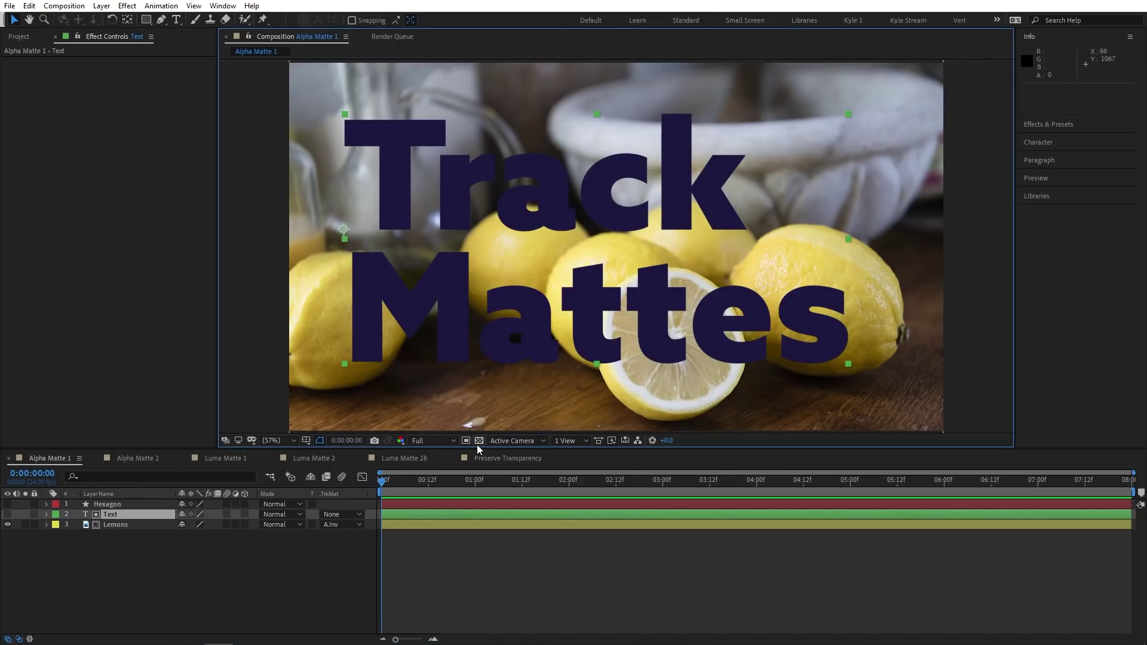
pyautogui.click(479, 443)
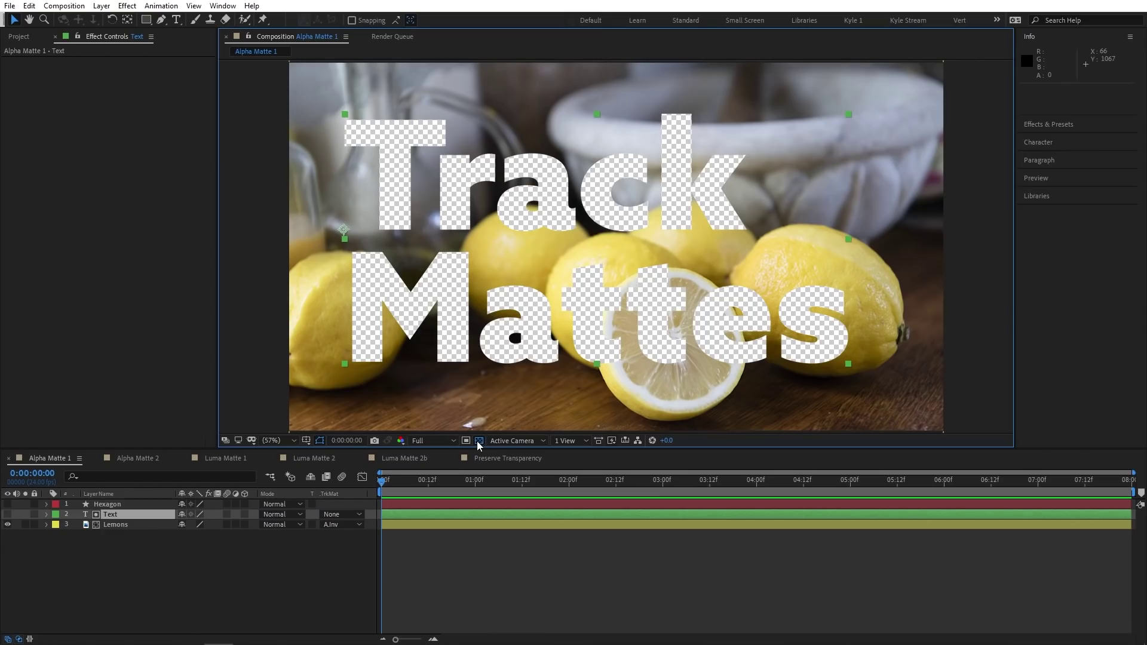
pyautogui.press('space')
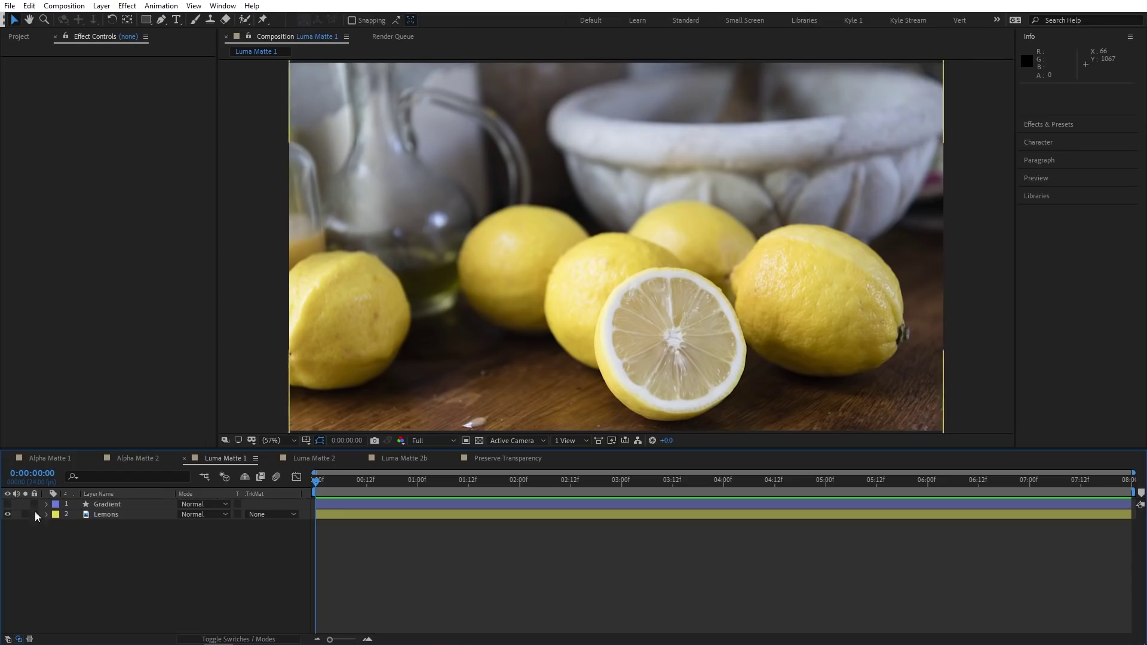
# Step: Make the Gradient layer visible and set Lemons' track matte to Luma Matte "Gradient"
pyautogui.click(8, 504)
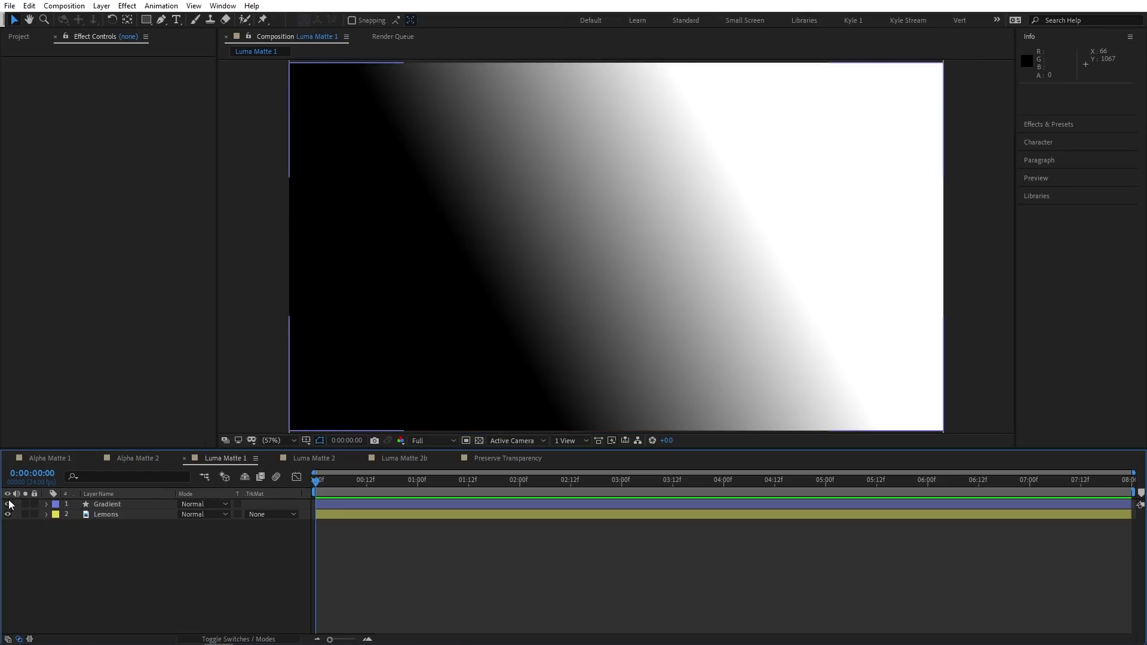
pyautogui.click(134, 516)
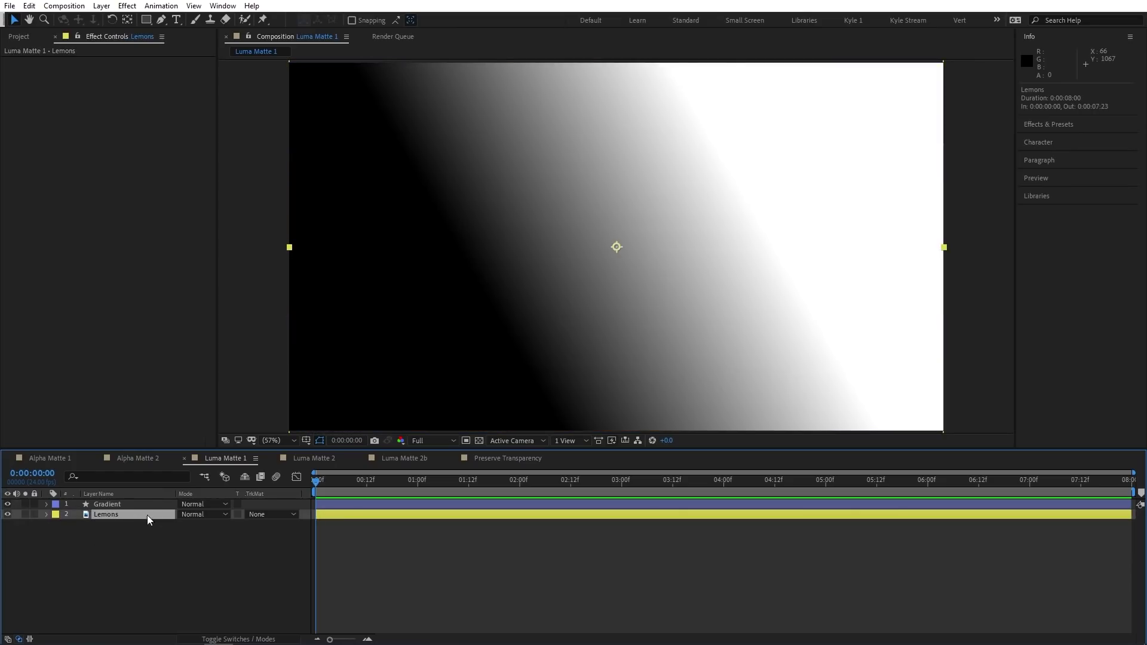
pyautogui.click(257, 518)
pyautogui.click(374, 572)
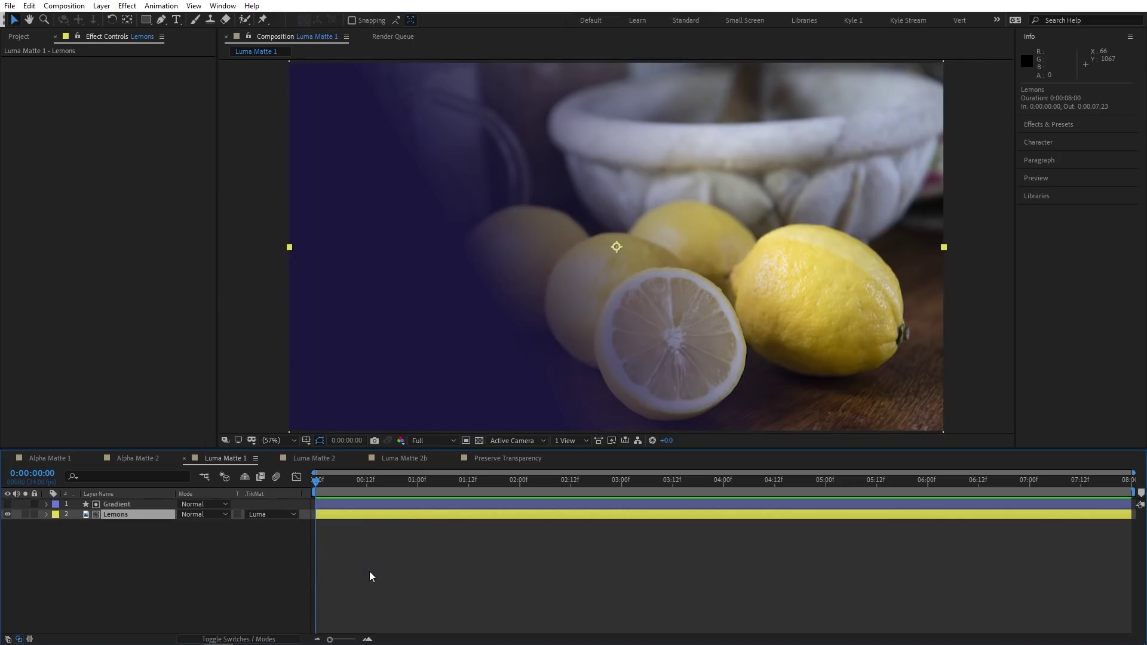
# Step: With the checkerboard on, switch Lemons to Luma Inverted Matte and go to Luma Matte 2
pyautogui.click(479, 442)
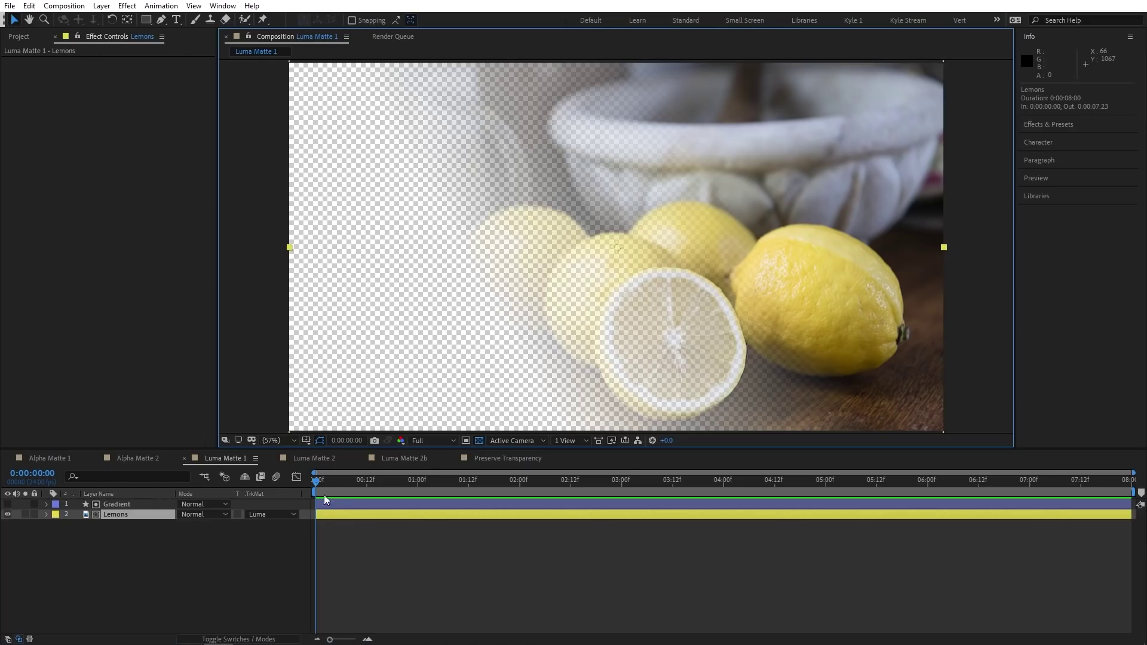
pyautogui.click(291, 514)
pyautogui.click(368, 584)
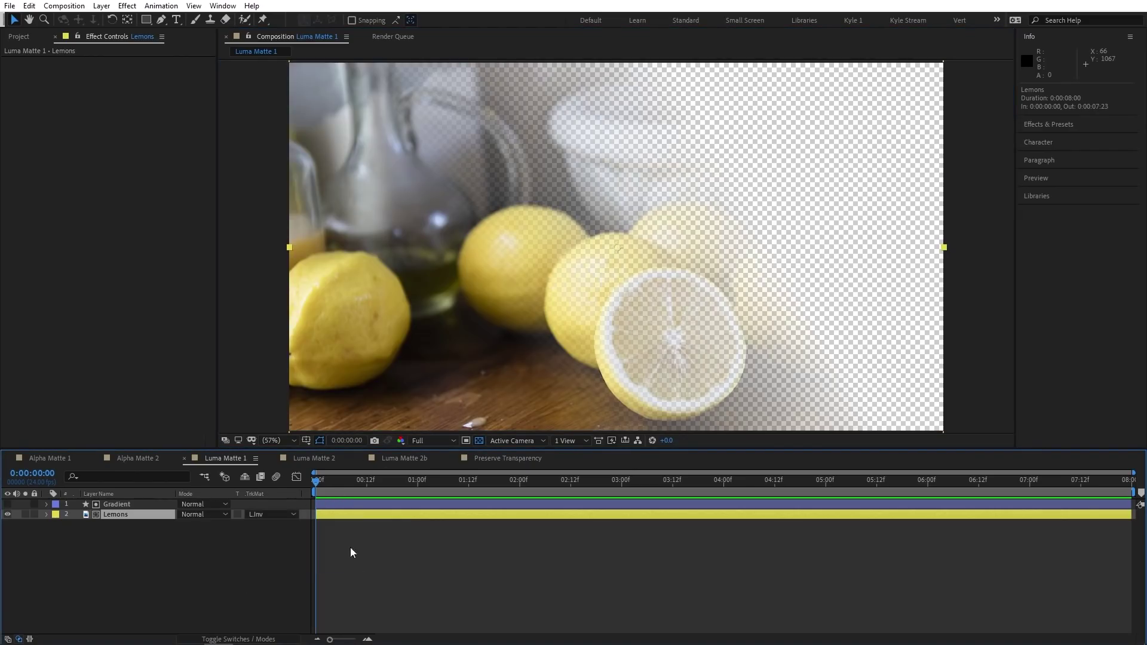
pyautogui.click(313, 460)
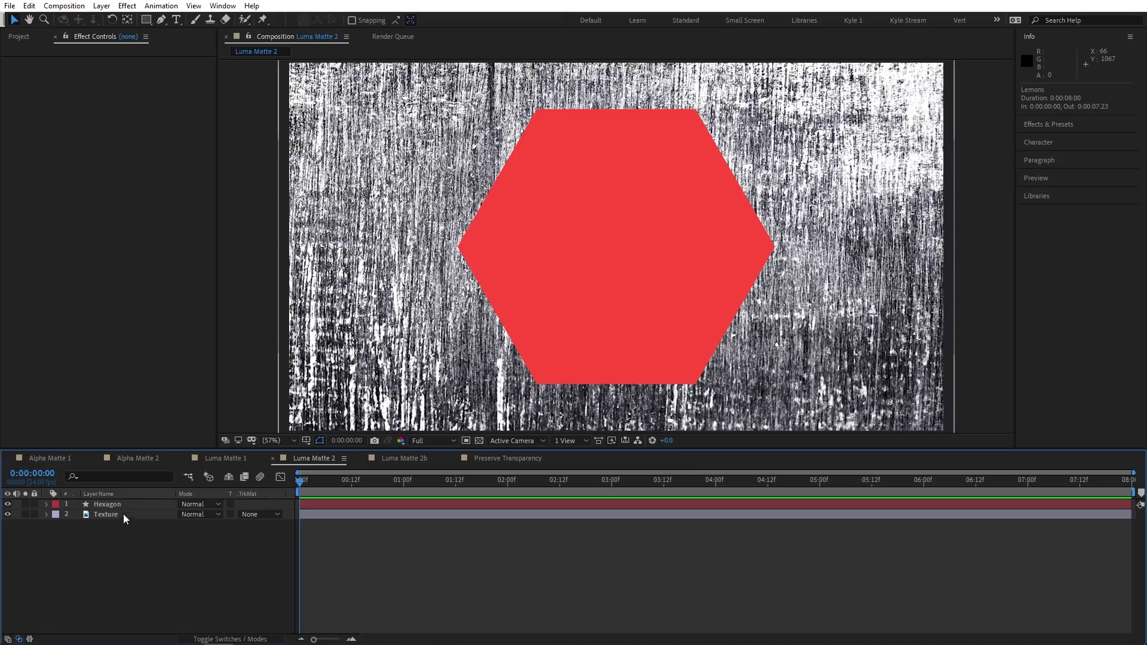
# Step: Put Texture above Hexagon as its Luma Matte, then lower the Texture's Levels input white
pyautogui.moveTo(119, 514); pyautogui.dragTo(132, 501)
pyautogui.click(151, 517)
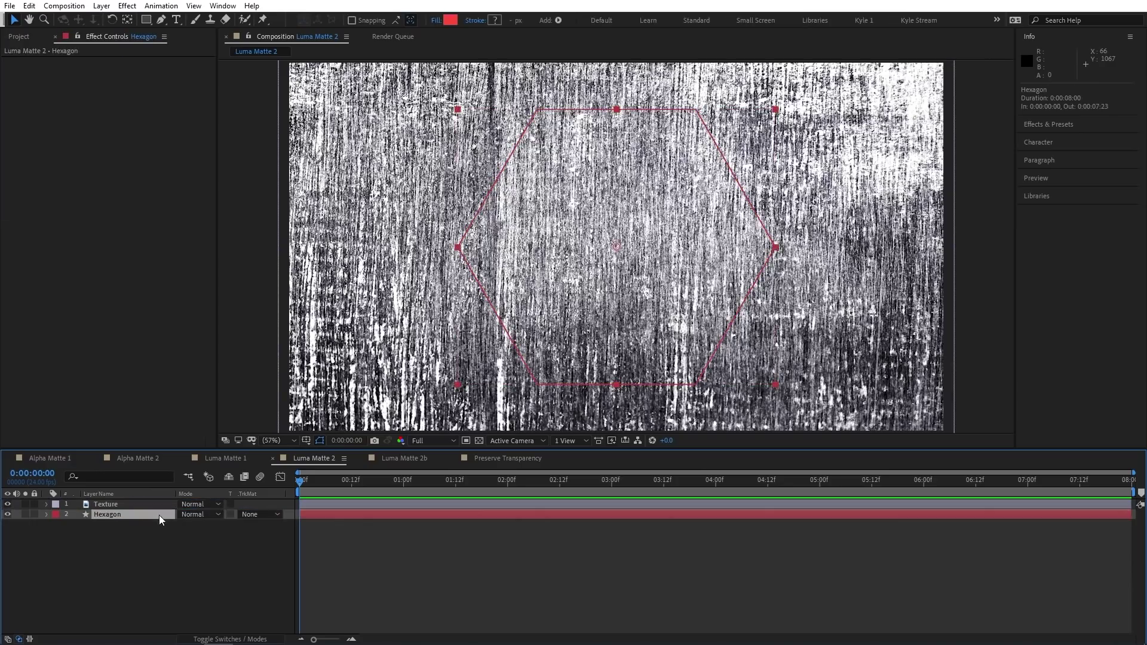
pyautogui.click(251, 514)
pyautogui.click(315, 572)
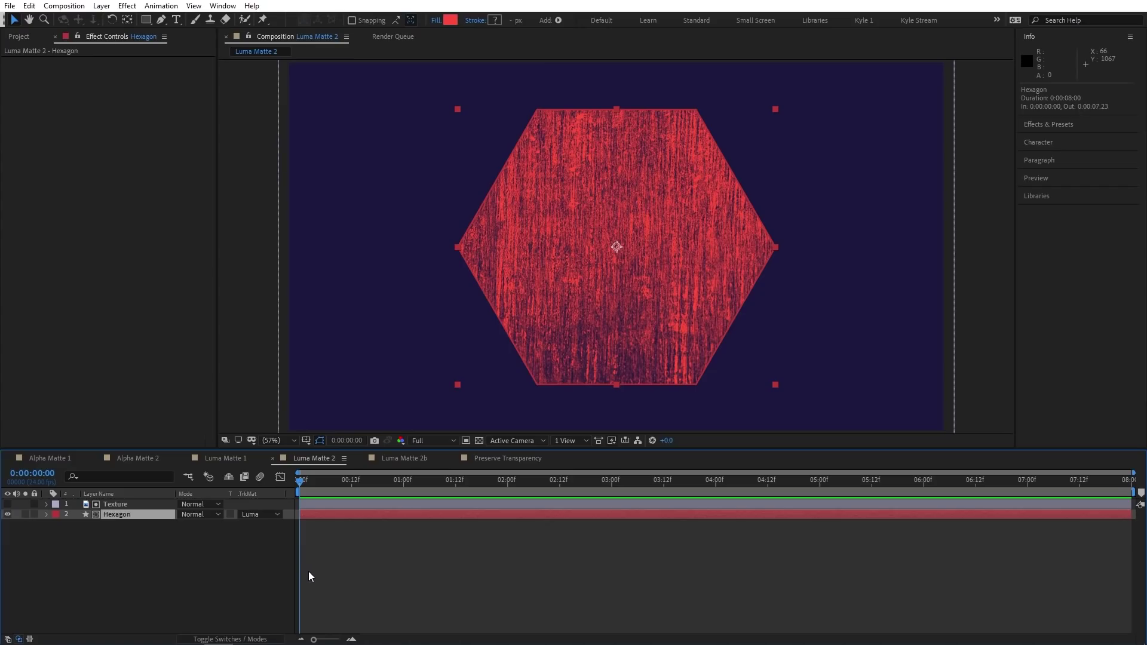
pyautogui.click(143, 509)
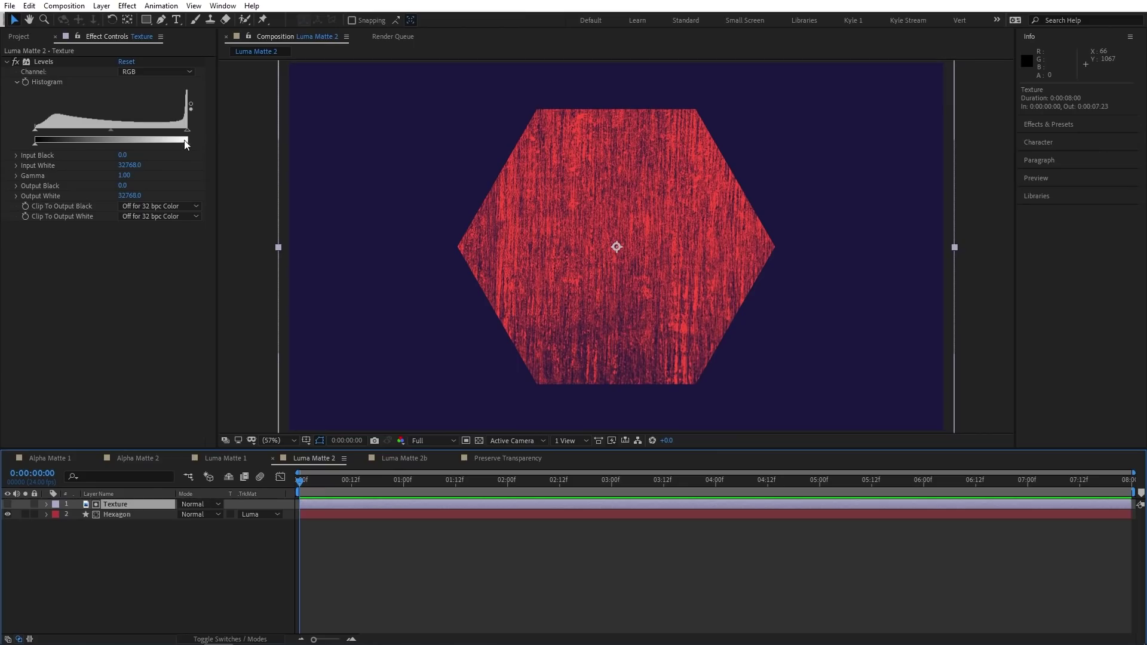
pyautogui.moveTo(187, 133); pyautogui.dragTo(84, 135)
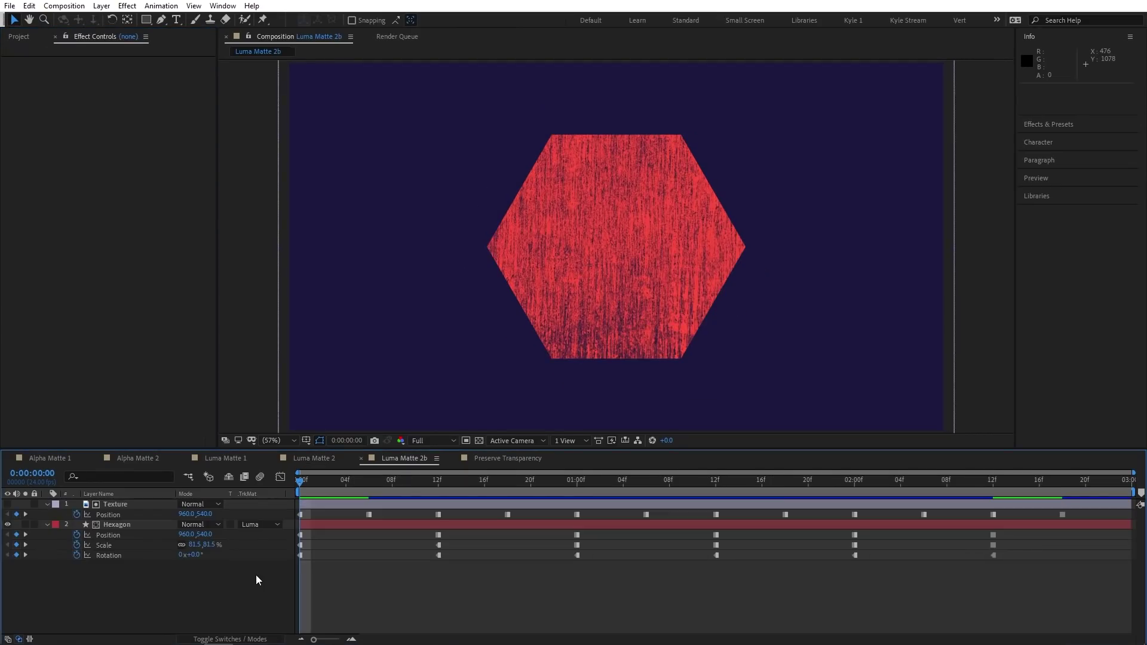
# Step: Play the Luma Matte 2b textured hexagon animation
pyautogui.press('space')
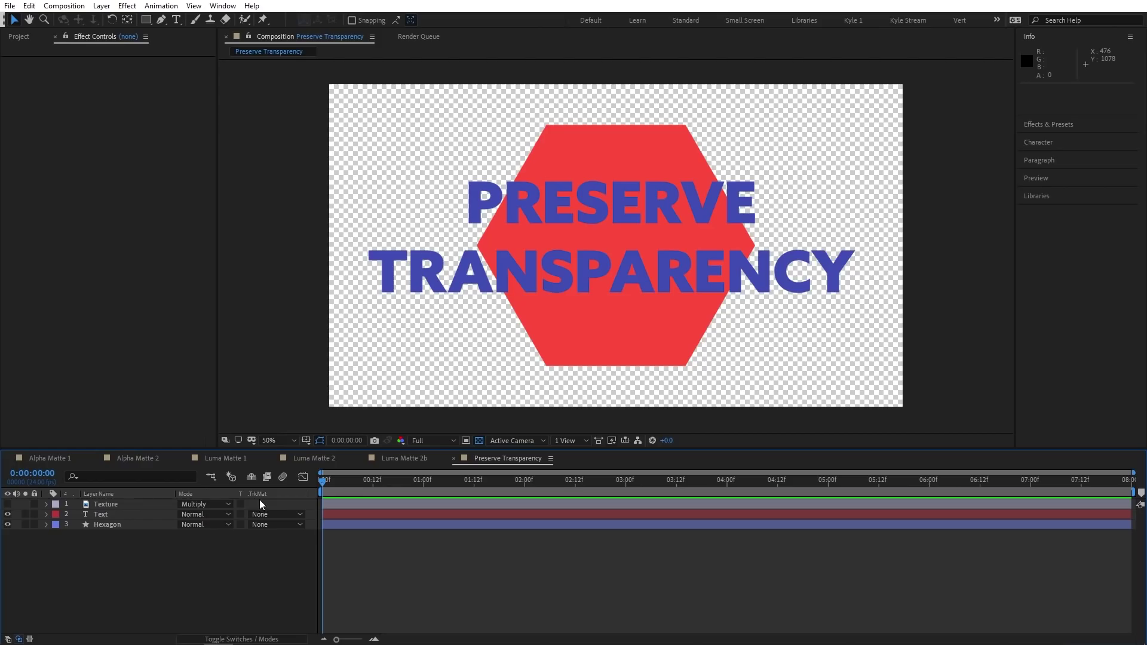
# Step: Make the Texture layer visible and turn on its Preserve Underlying Transparency switch
pyautogui.click(8, 505)
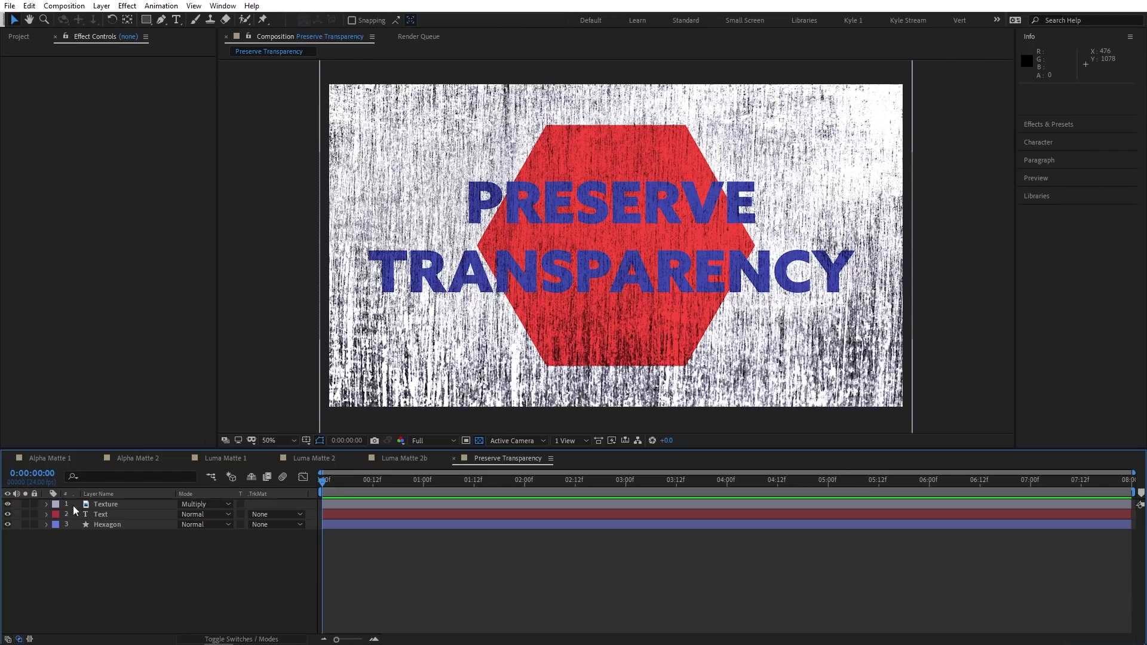
pyautogui.click(241, 505)
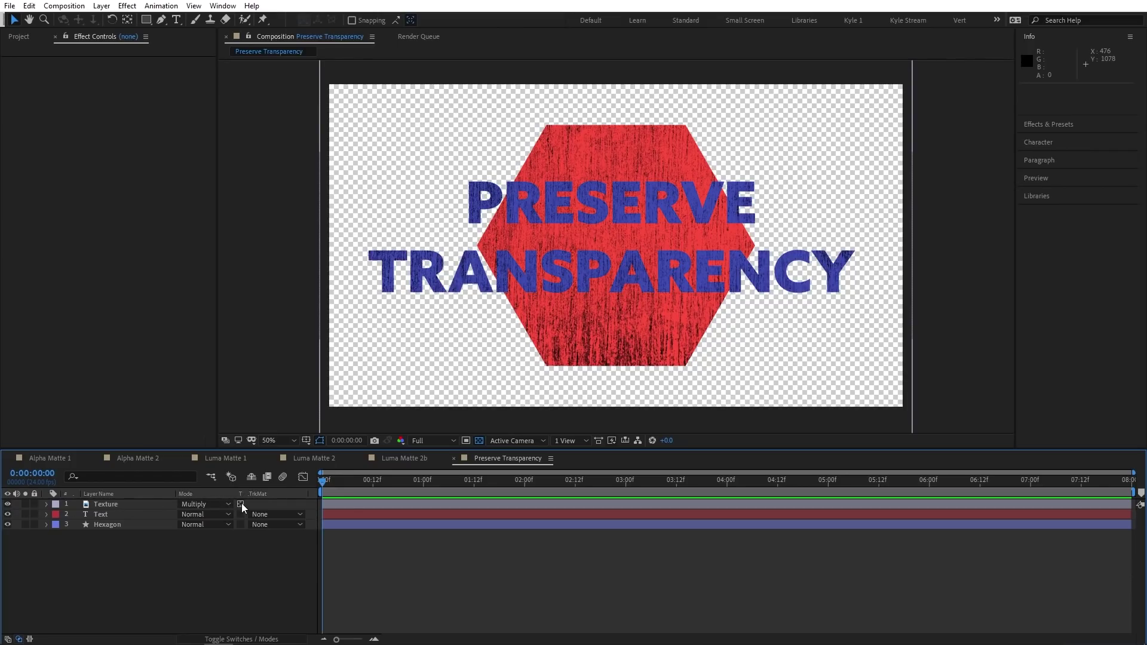